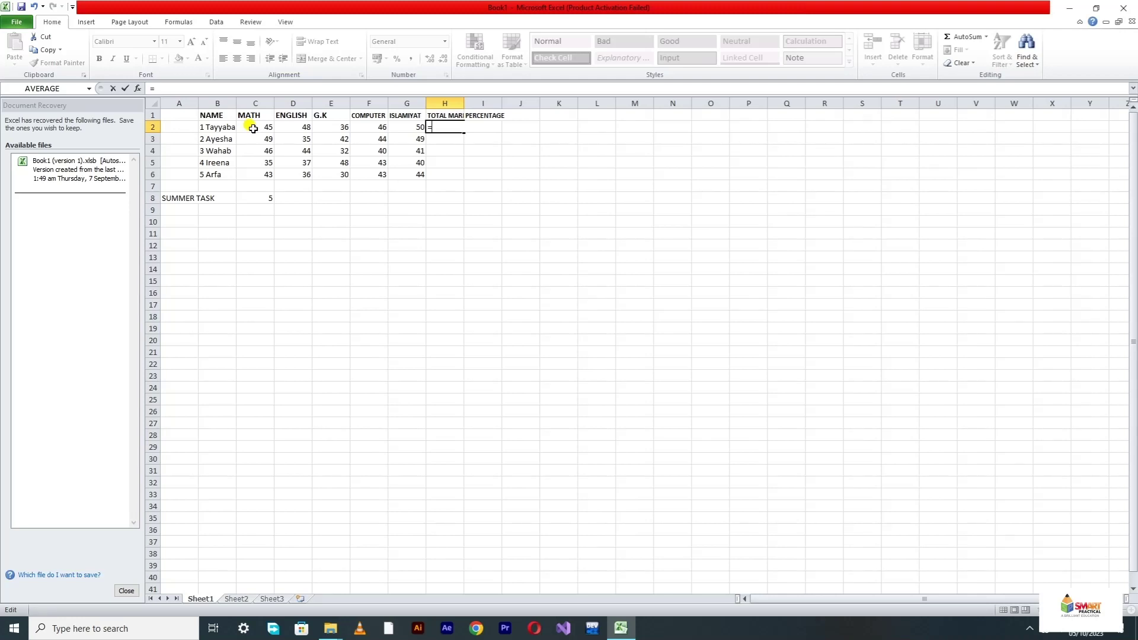
# Complete the formula =C2+D2+E2+F2+G2 in H2 to add up the first student's five subject marks.
pyautogui.write('C2+D2')
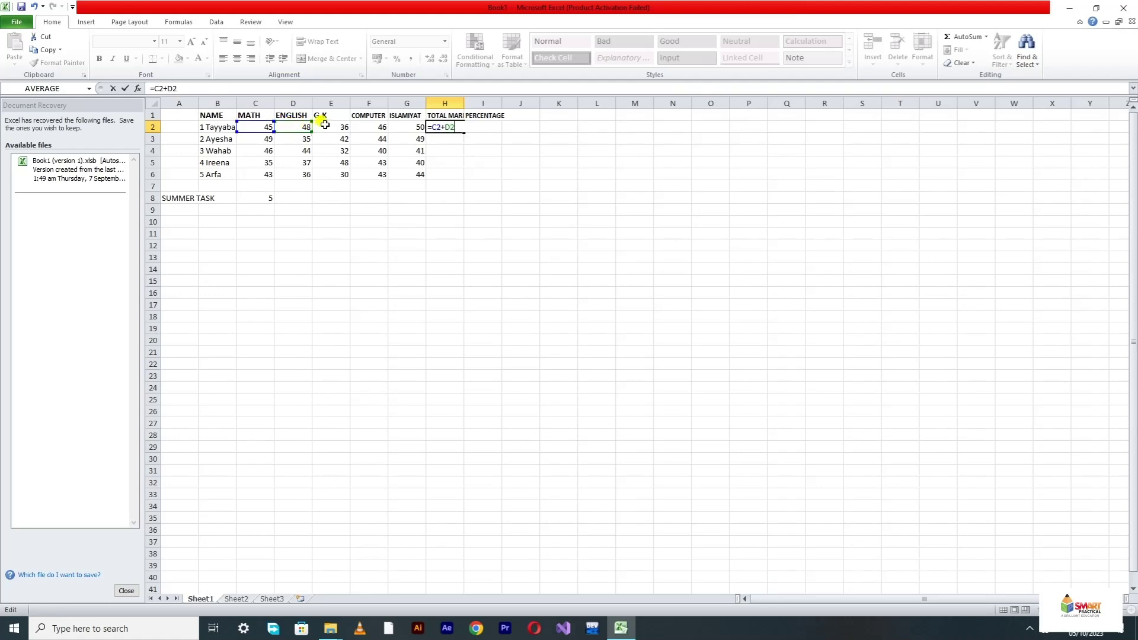
pyautogui.write('+E2+F')
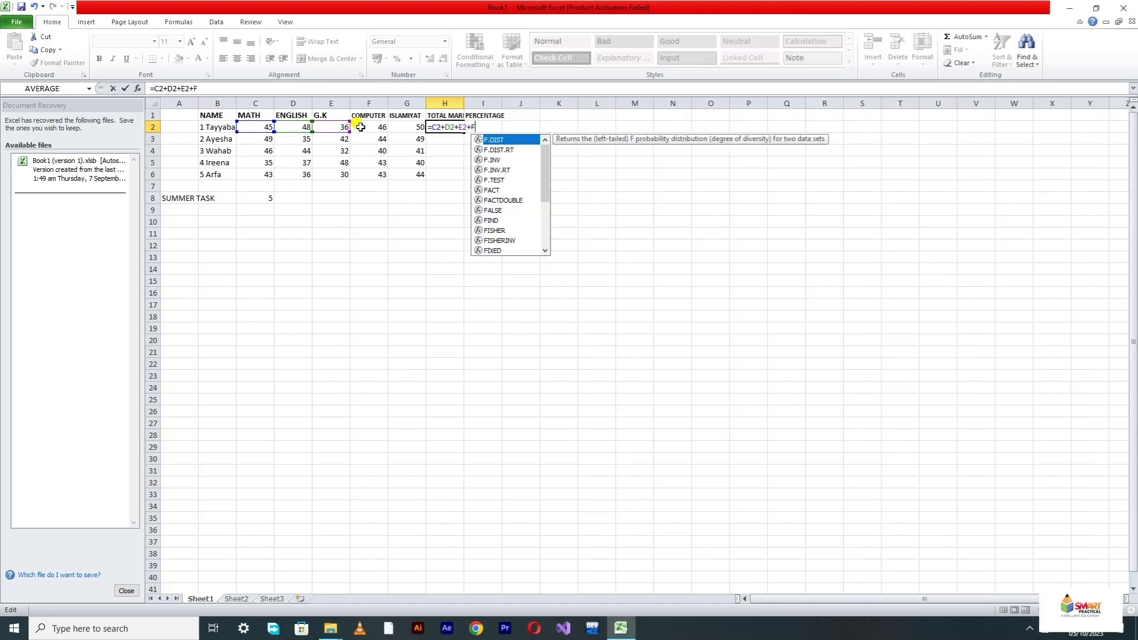
pyautogui.write('2+')
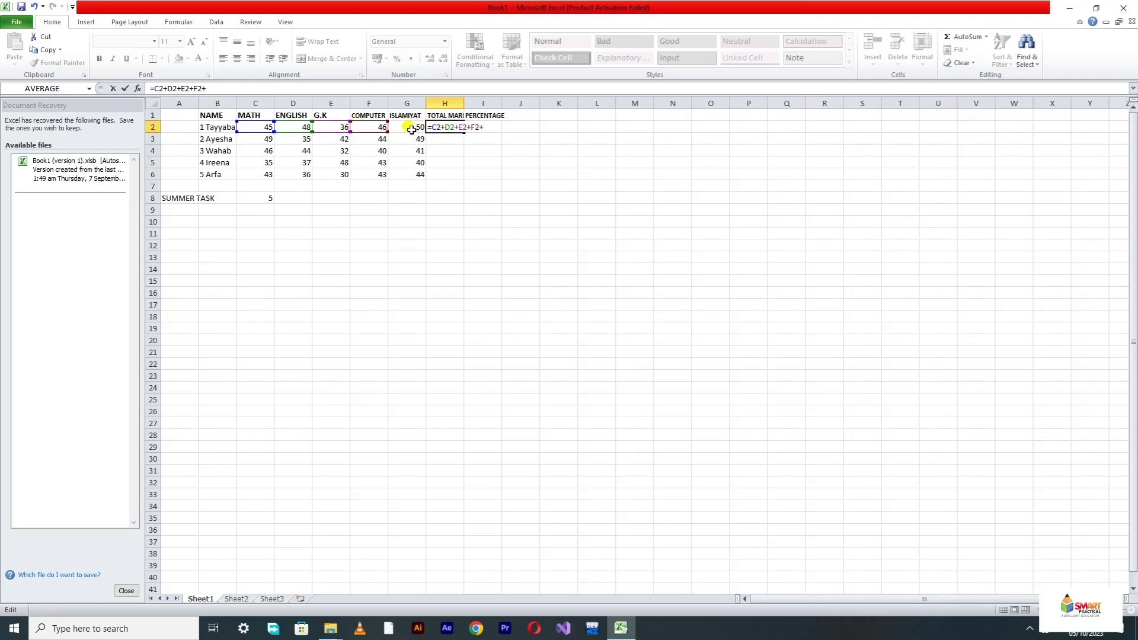
pyautogui.write('G2')
pyautogui.press('Return')
# Copy the total marks formula from H2 into H3, H4, H5 and H6 for the remaining students.
pyautogui.click(446, 128)
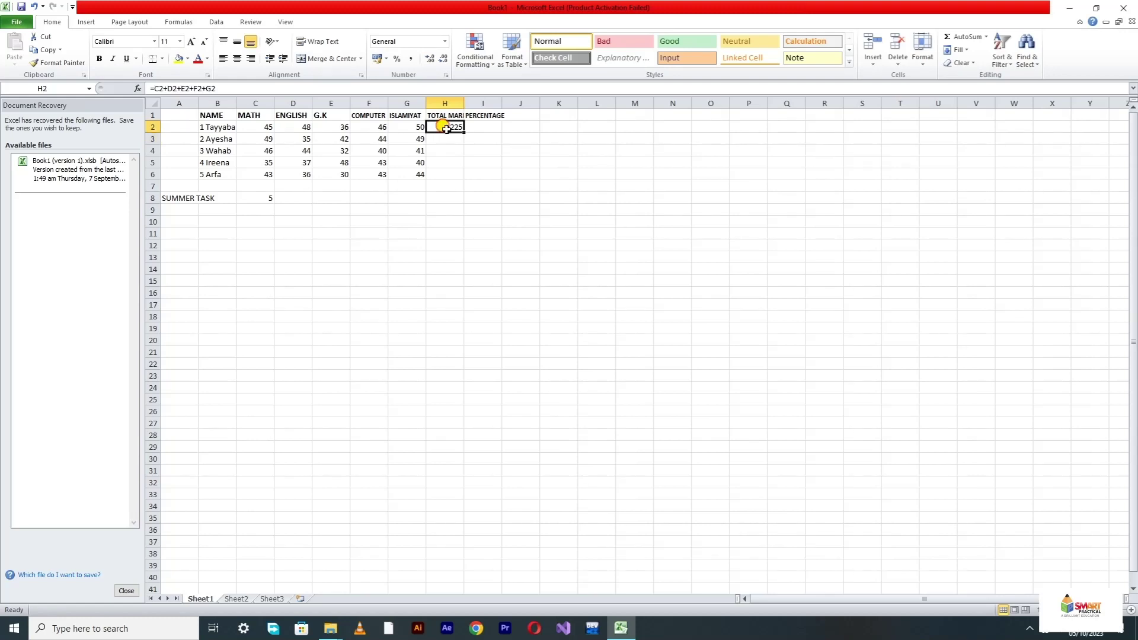
pyautogui.rightClick(448, 131)
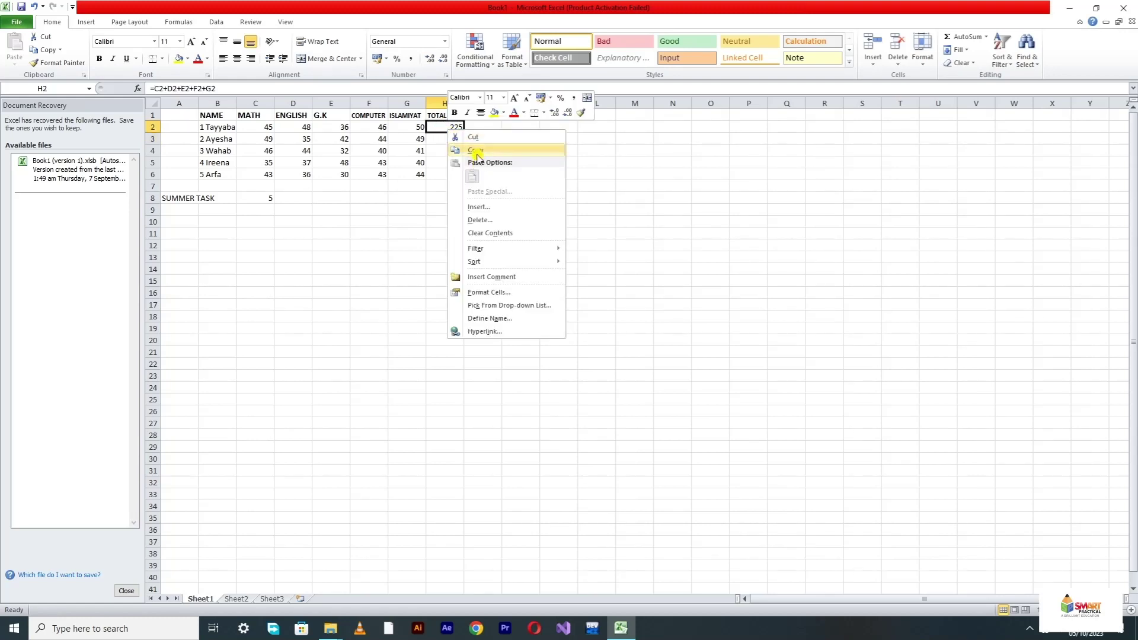
pyautogui.click(475, 149)
pyautogui.click(446, 139)
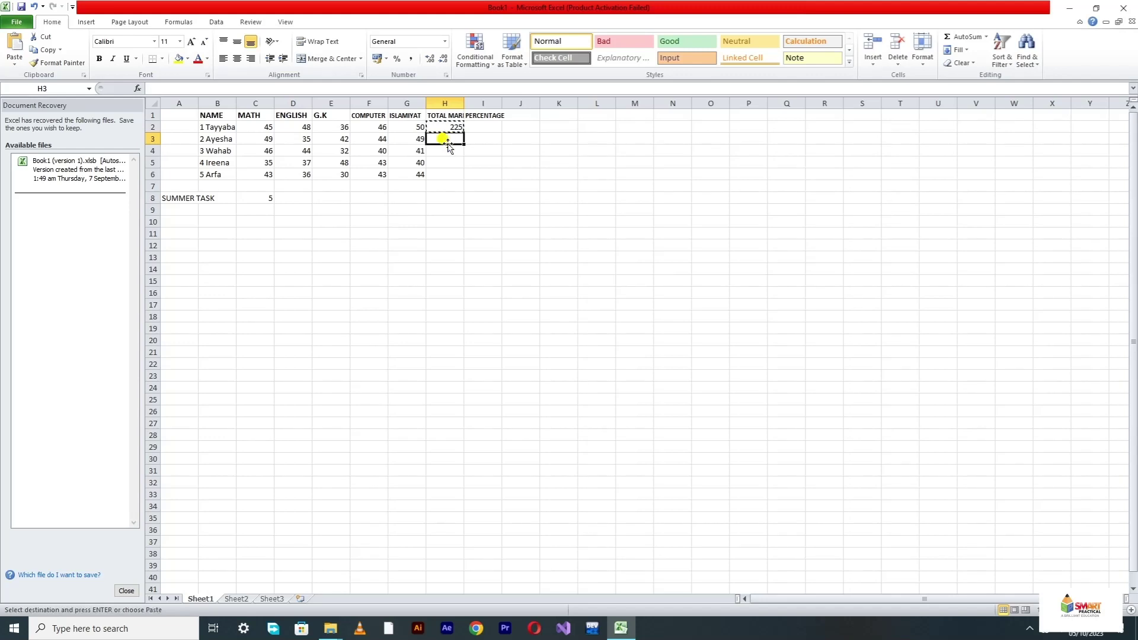
pyautogui.rightClick(445, 139)
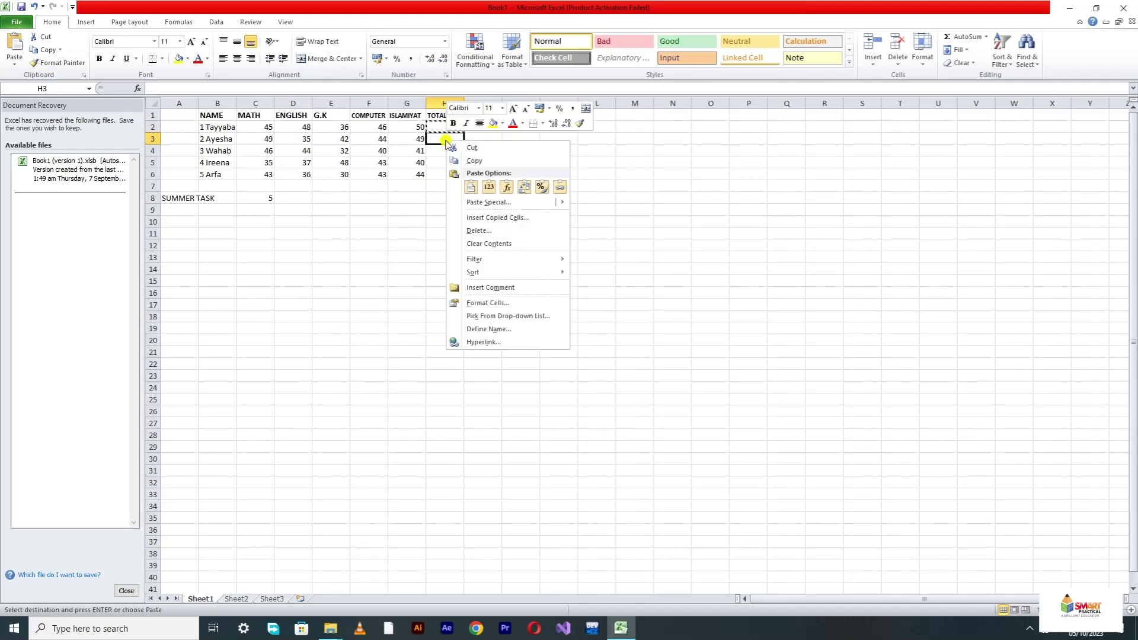
pyautogui.click(455, 187)
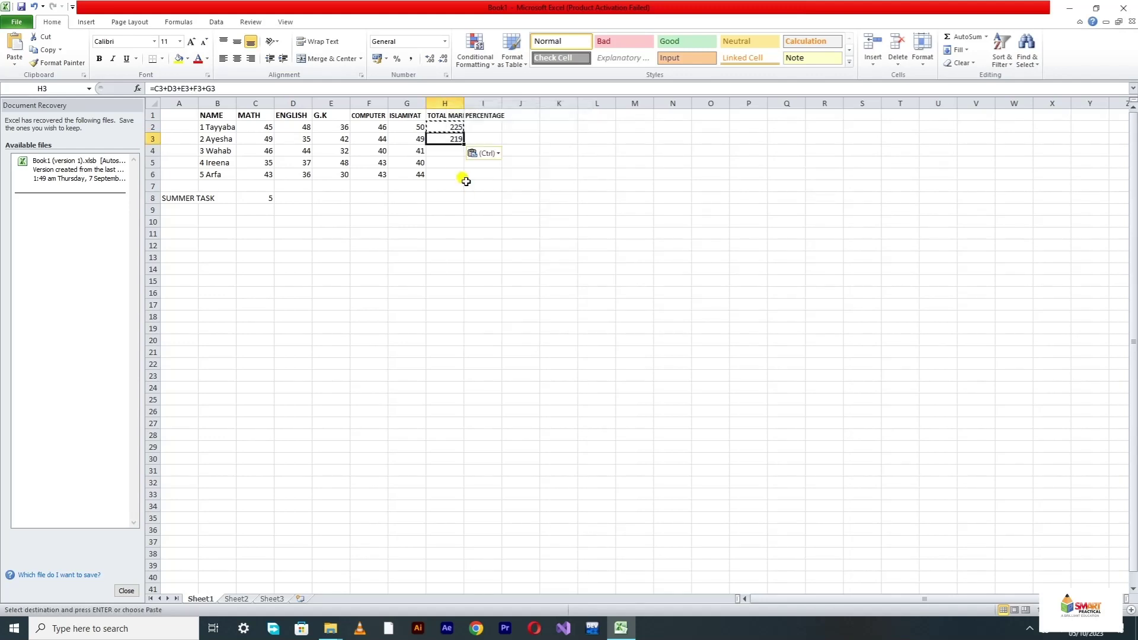
pyautogui.rightClick(454, 152)
pyautogui.click(479, 200)
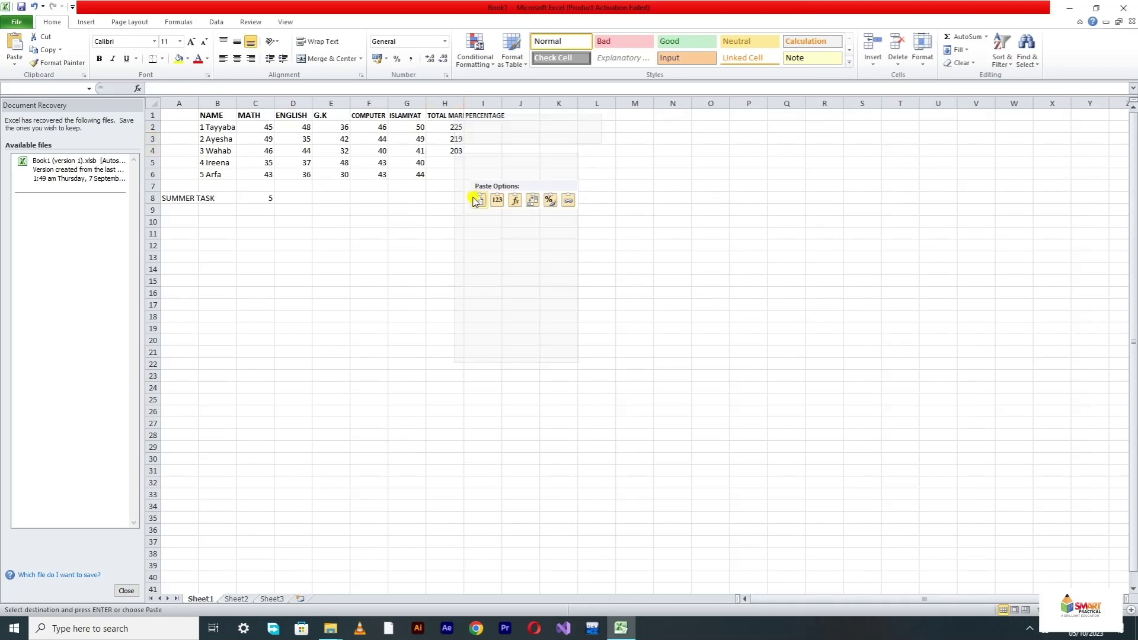
pyautogui.rightClick(444, 162)
pyautogui.click(469, 206)
pyautogui.click(447, 175)
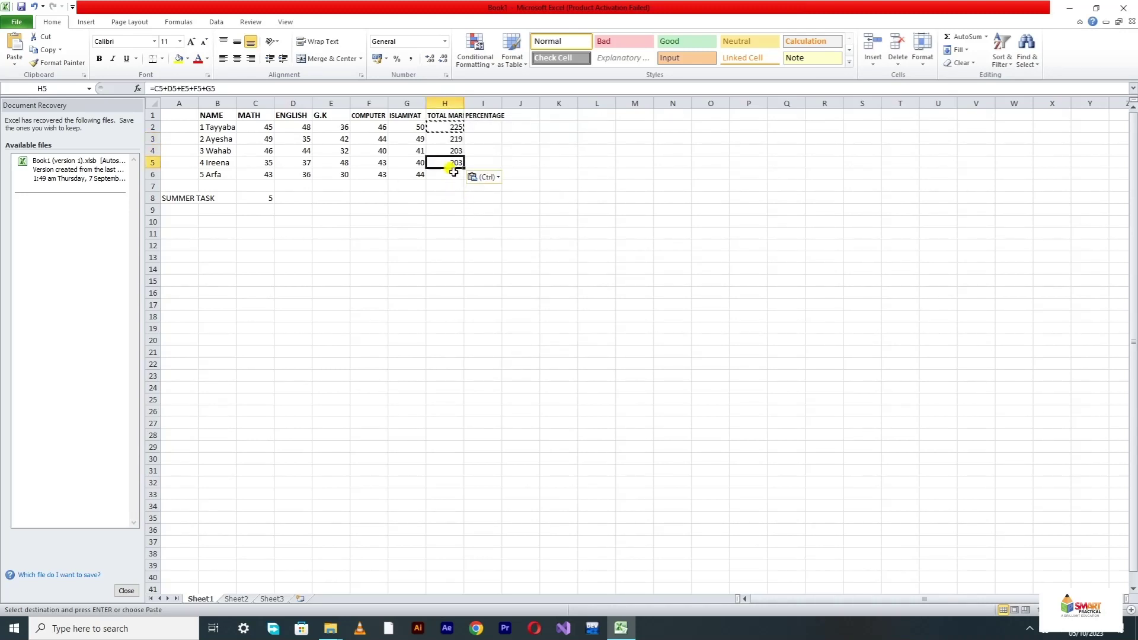
pyautogui.rightClick(455, 178)
pyautogui.click(478, 224)
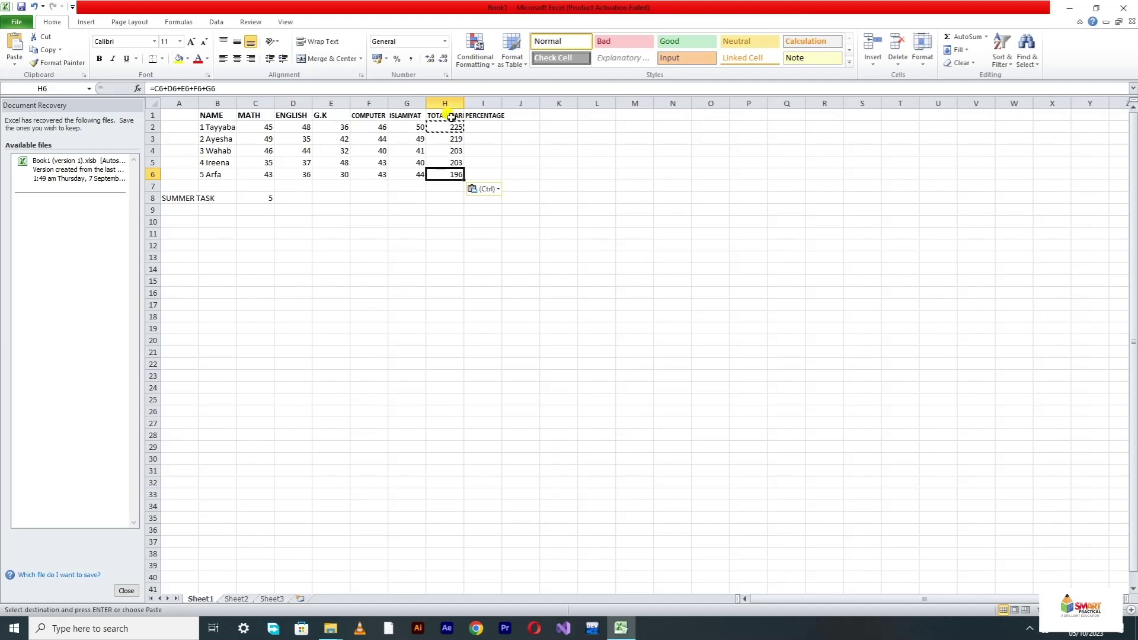
# Enter the formula =H2*100/250 in I2 to calculate the first student's percentage.
pyautogui.click(264, 202)
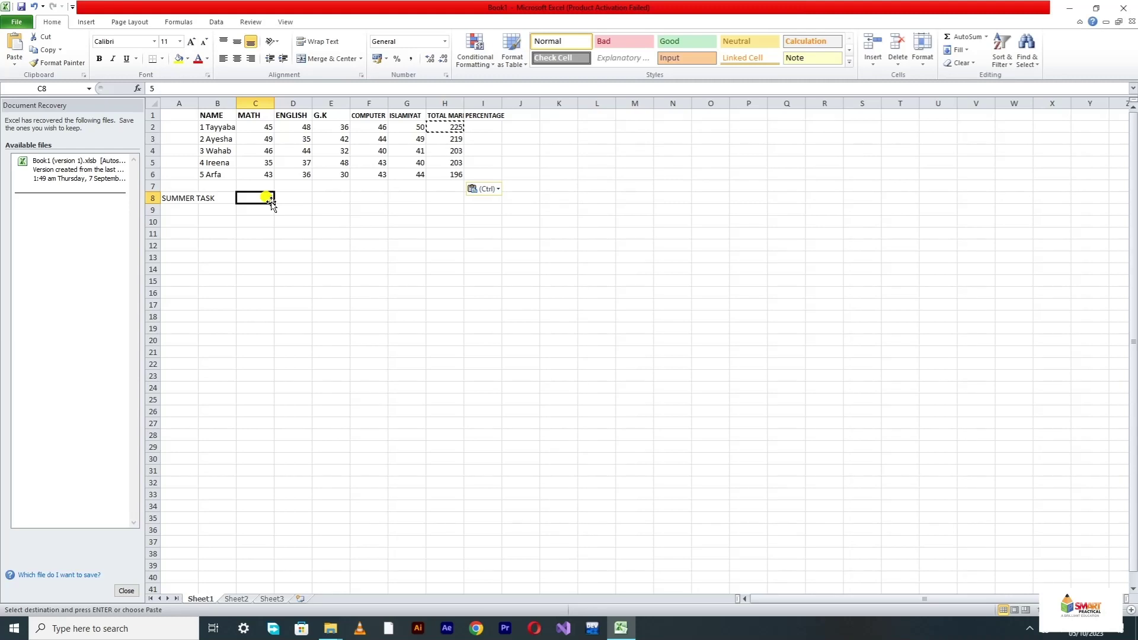
pyautogui.click(478, 125)
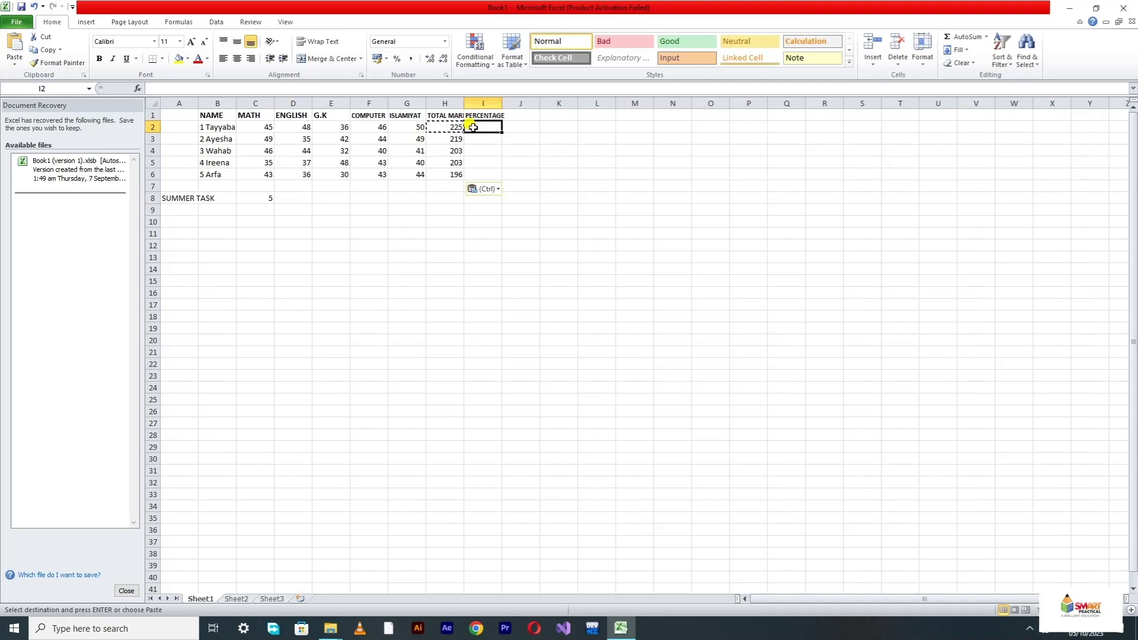
pyautogui.write('=')
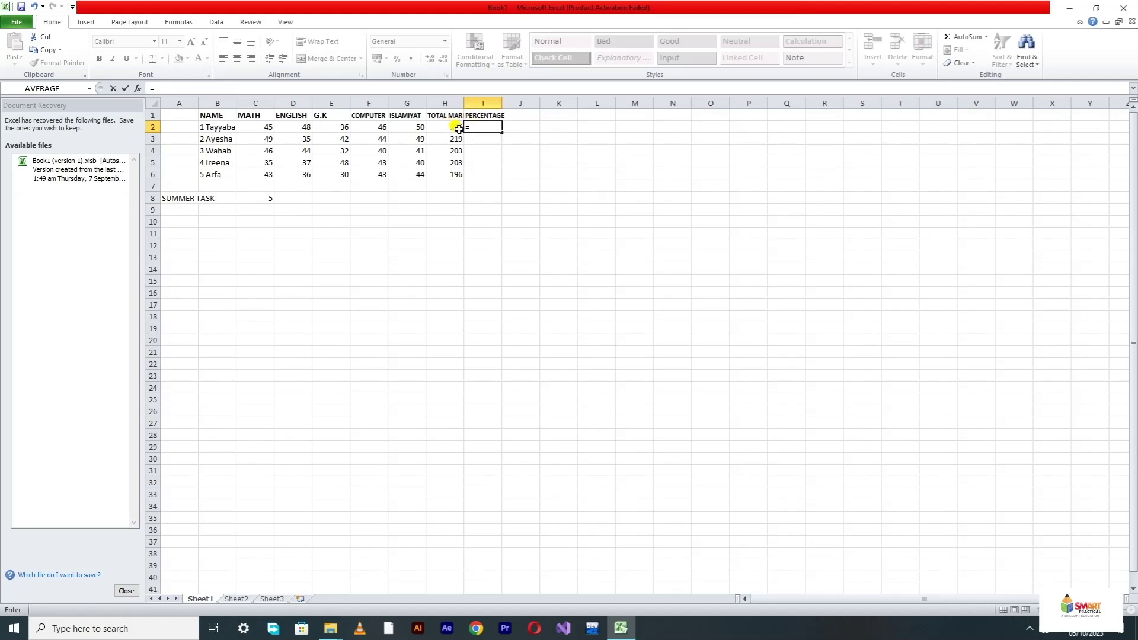
pyautogui.write('H2*100?')
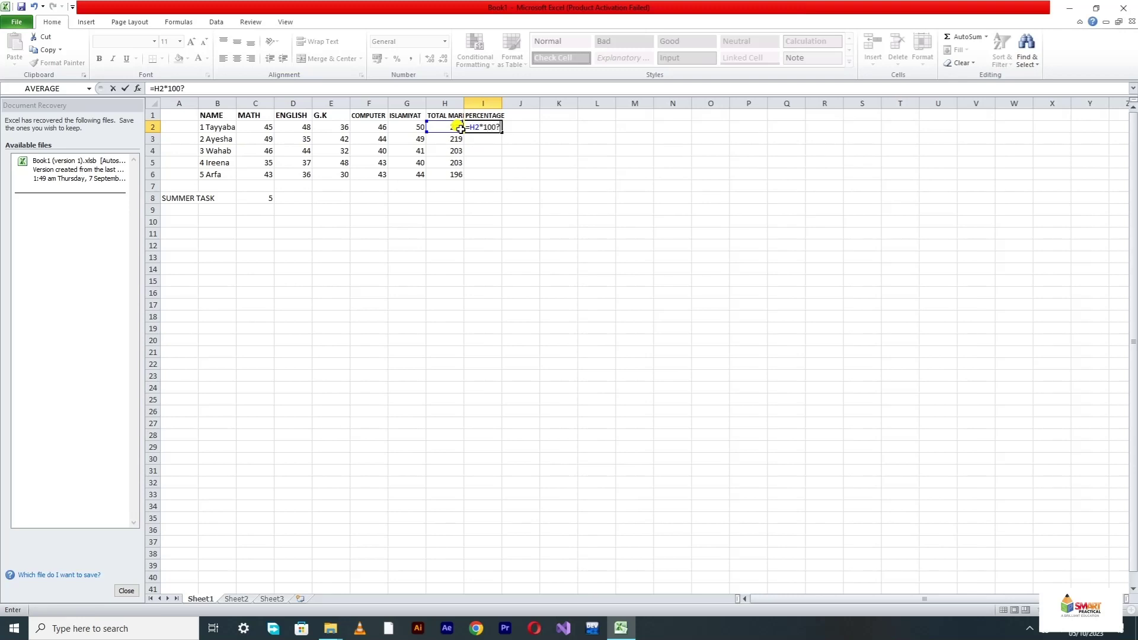
pyautogui.press('BackSpace')
pyautogui.write('/250')
pyautogui.press('Return')
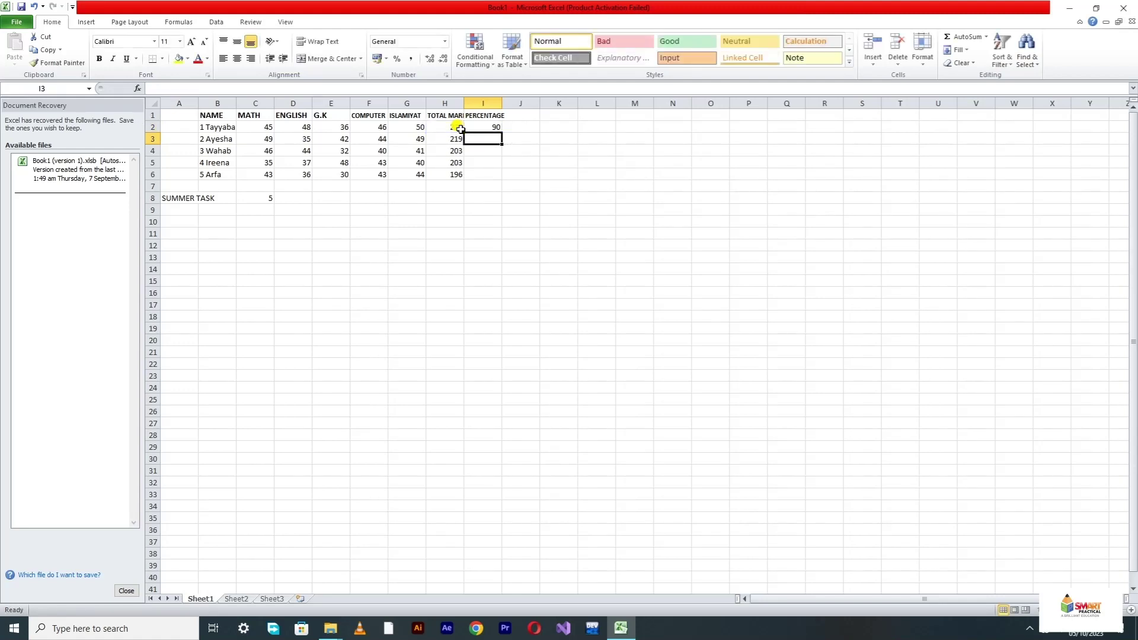
# Copy the percentage formula from I2 into I3, I4, I5 and I6 for the remaining students.
pyautogui.click(483, 127)
pyautogui.rightClick(484, 127)
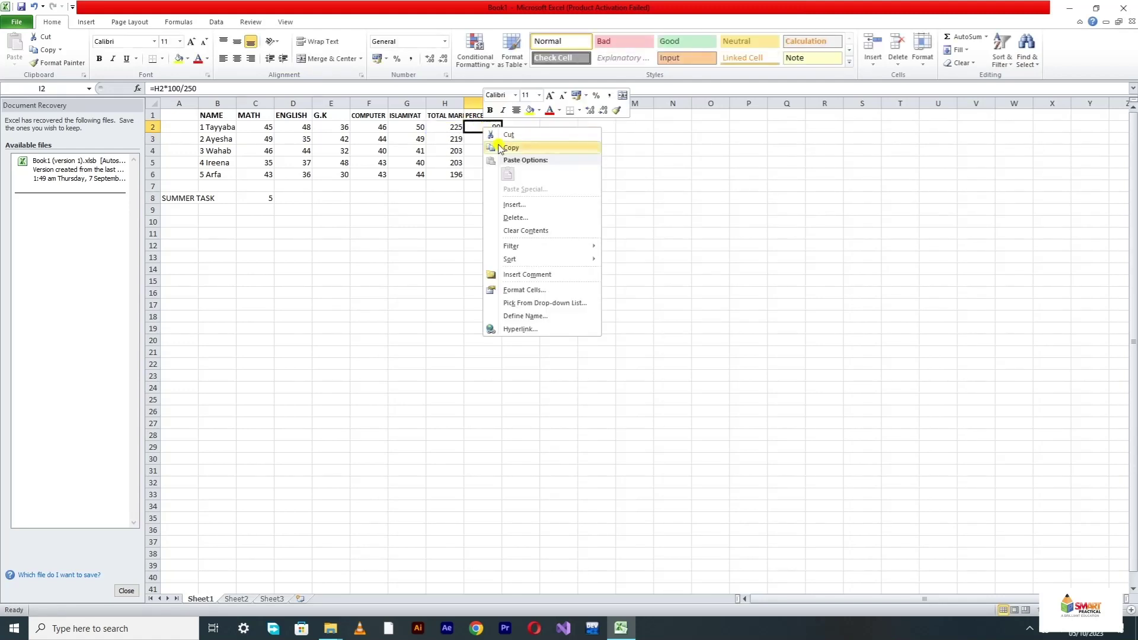
pyautogui.click(510, 148)
pyautogui.click(482, 150)
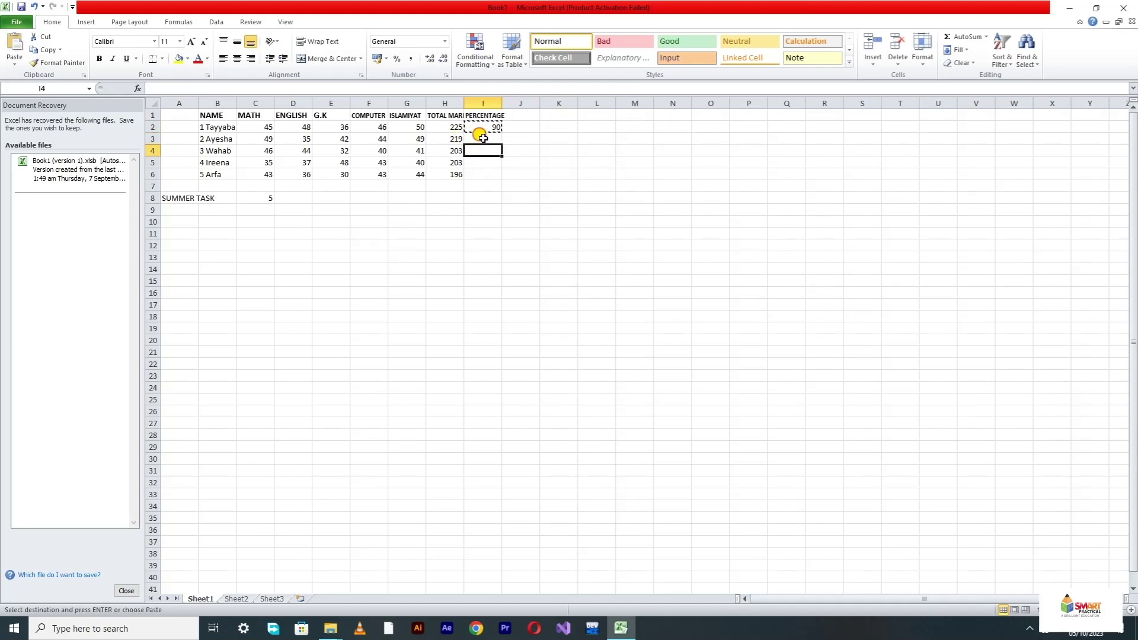
pyautogui.rightClick(483, 138)
pyautogui.click(511, 185)
pyautogui.rightClick(493, 150)
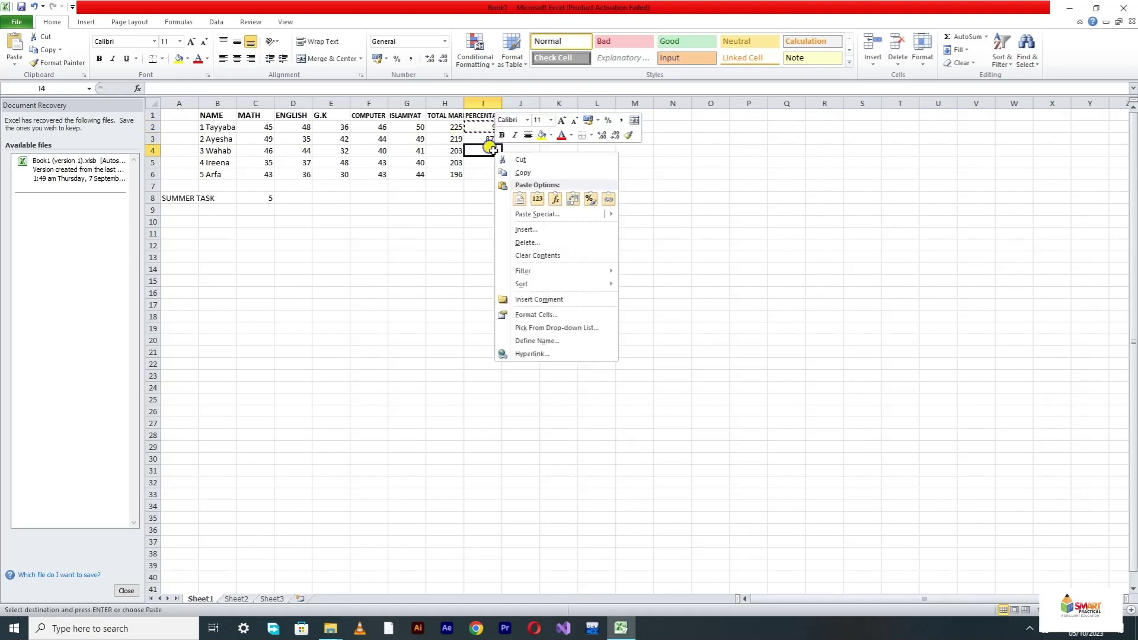
pyautogui.click(519, 198)
pyautogui.rightClick(492, 168)
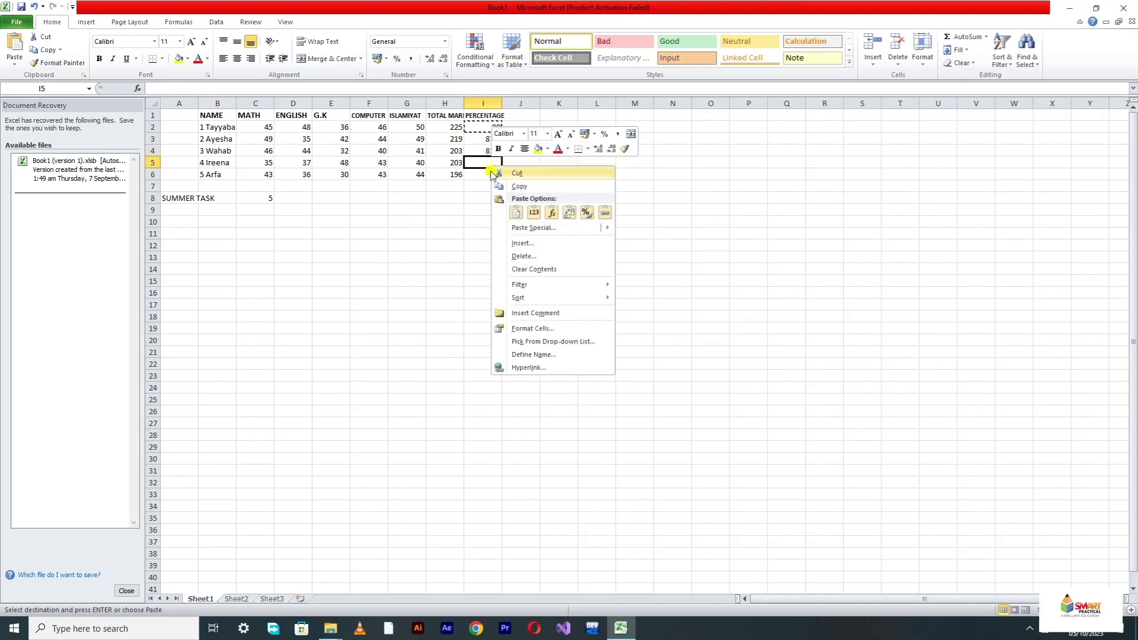
pyautogui.click(516, 212)
pyautogui.rightClick(490, 177)
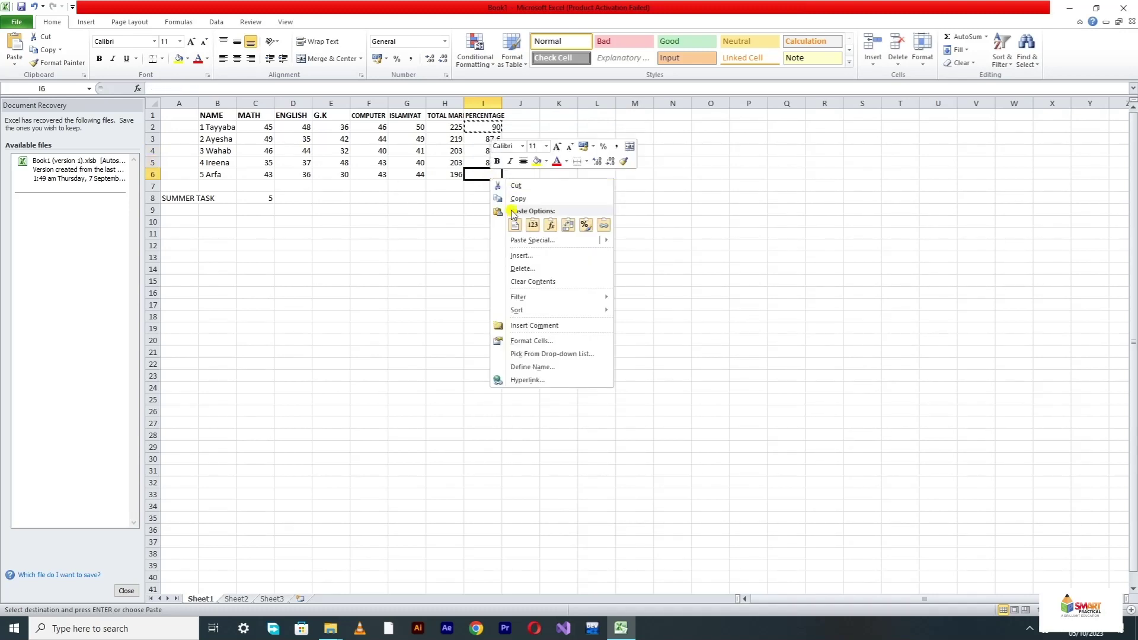
pyautogui.click(515, 224)
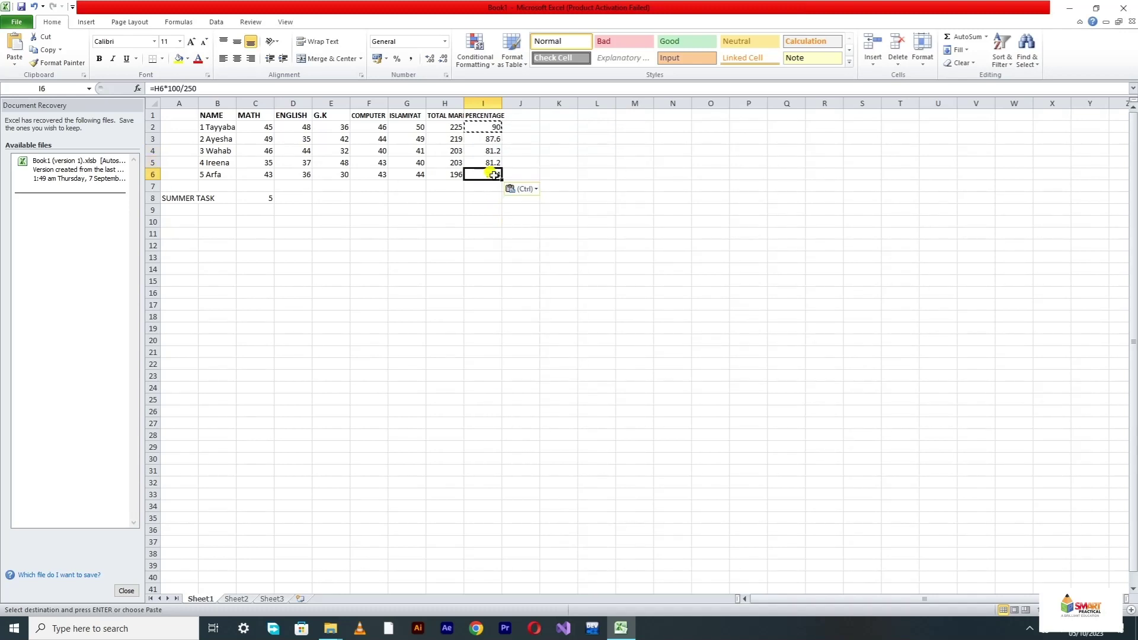
# Enter the formula =I2+$C$8 in J2, adding the summer task mark to the first percentage with an absolute reference.
pyautogui.click(520, 129)
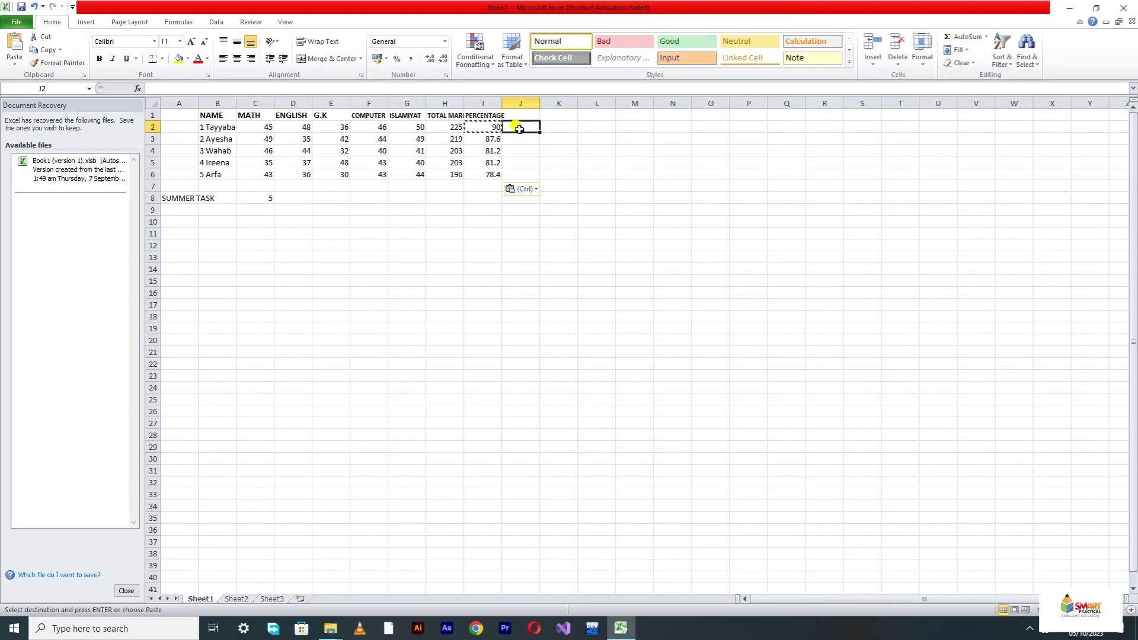
pyautogui.click(251, 200)
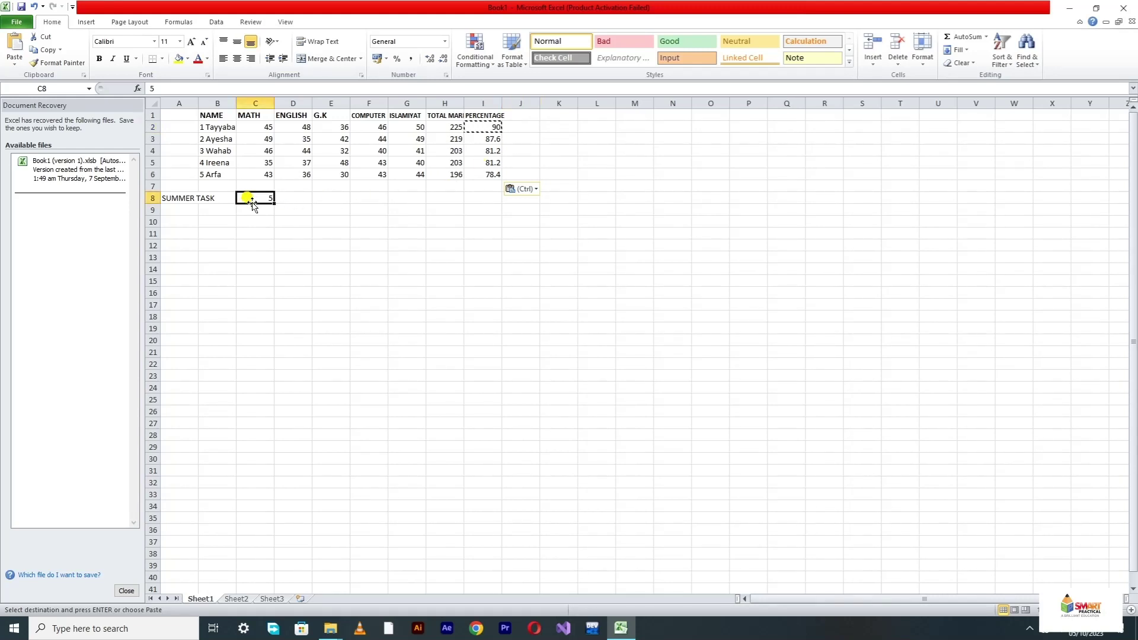
pyautogui.click(521, 125)
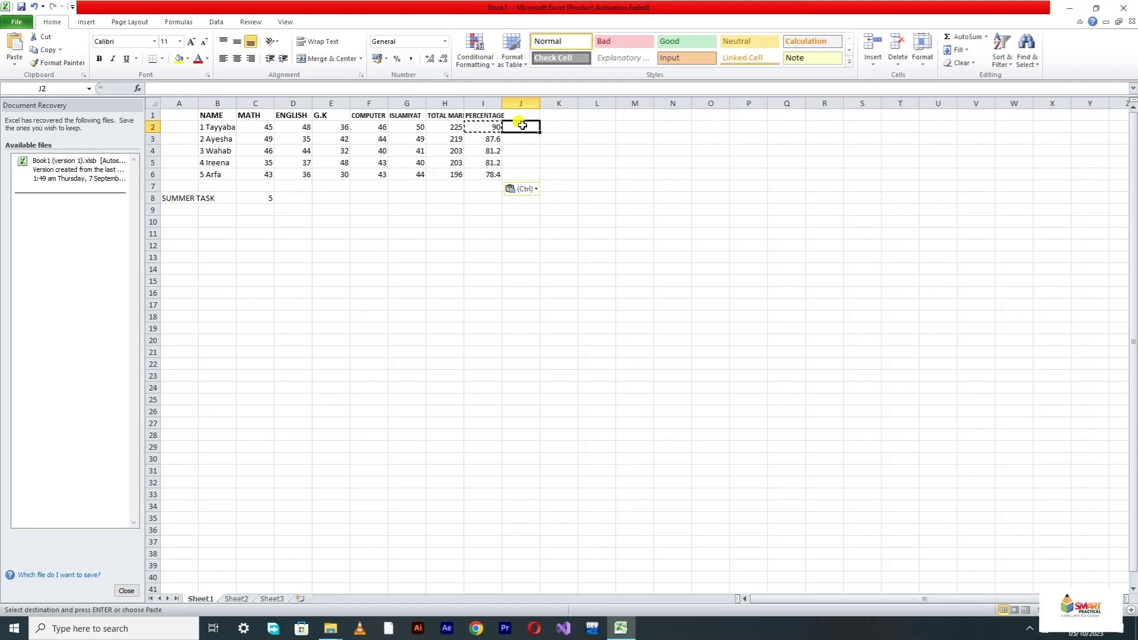
pyautogui.write('=')
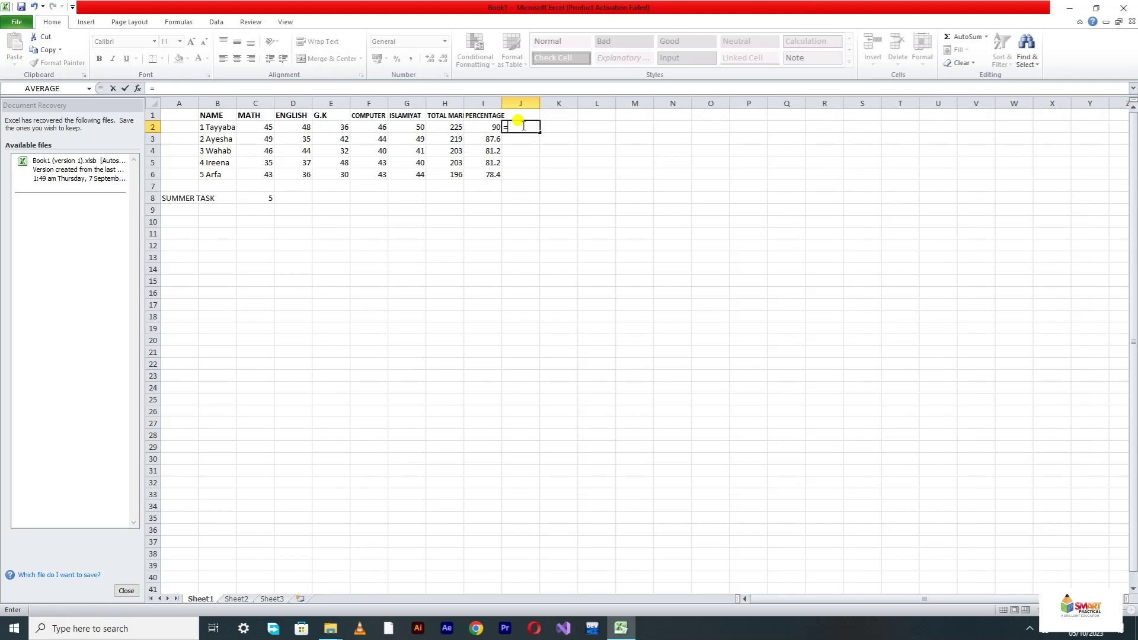
pyautogui.click(489, 126)
pyautogui.write('+')
pyautogui.write('$')
pyautogui.click(244, 199)
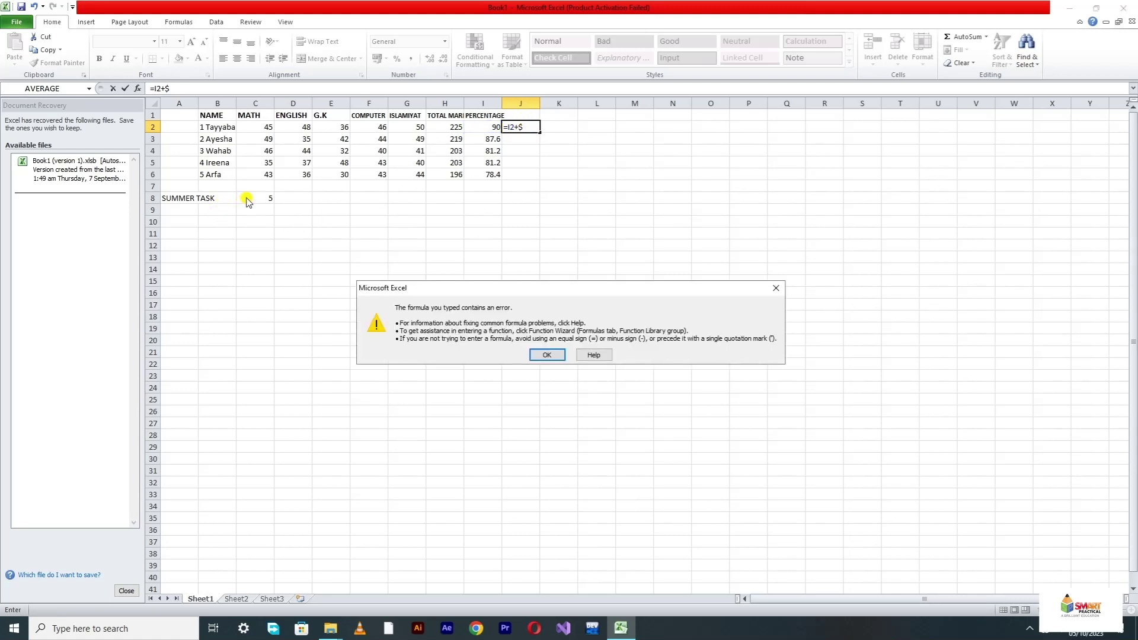
pyautogui.click(546, 355)
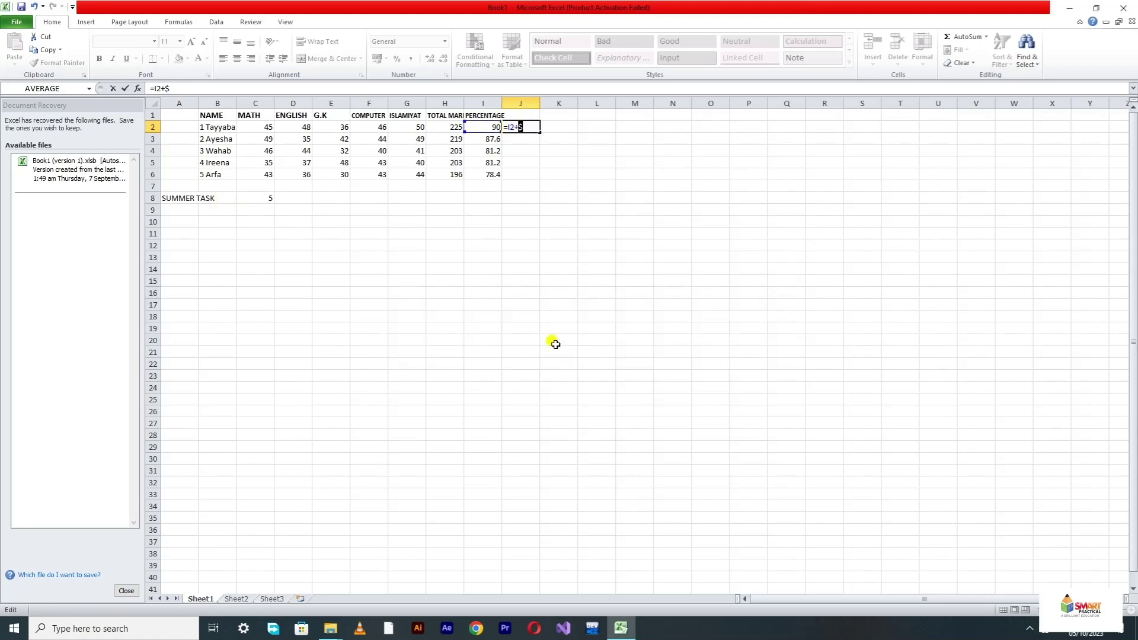
pyautogui.click(527, 127)
pyautogui.write('C$8')
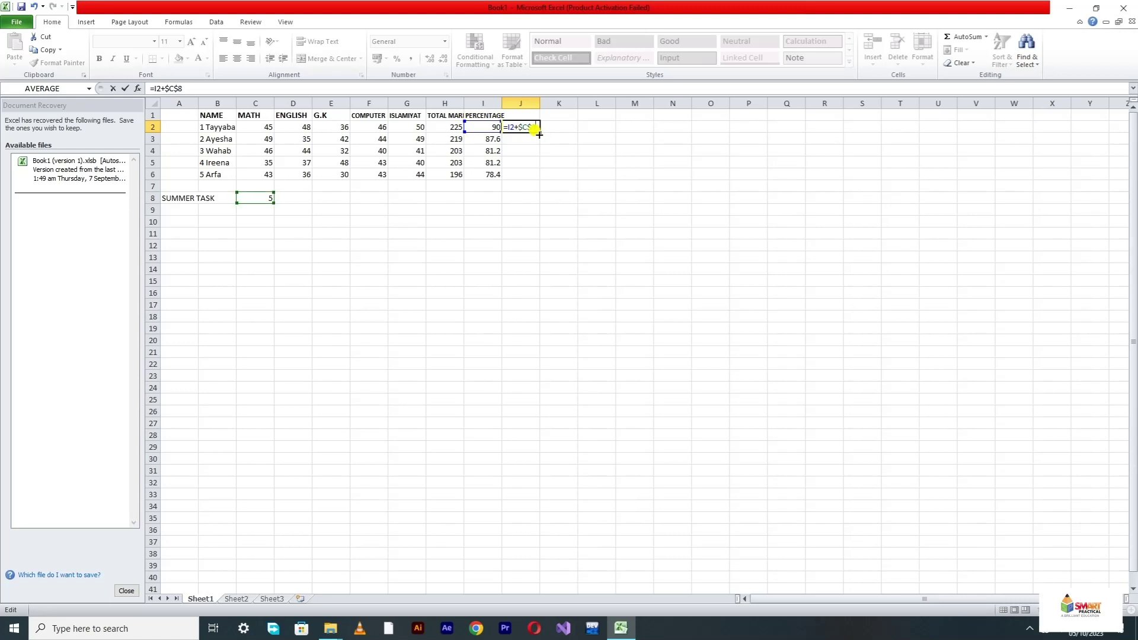
pyautogui.press('Return')
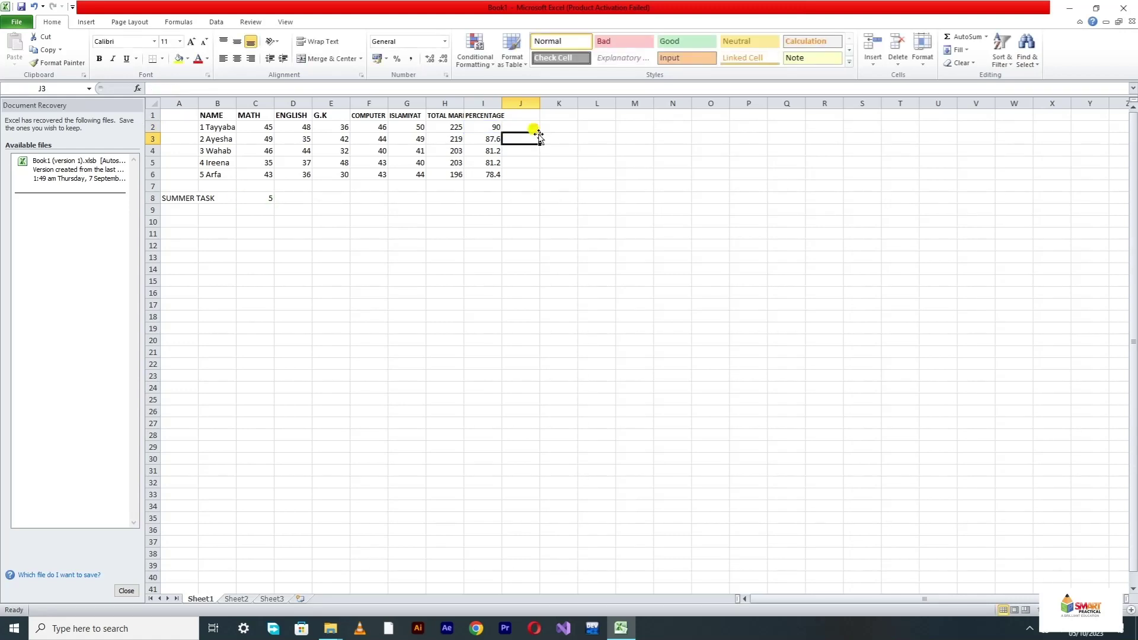